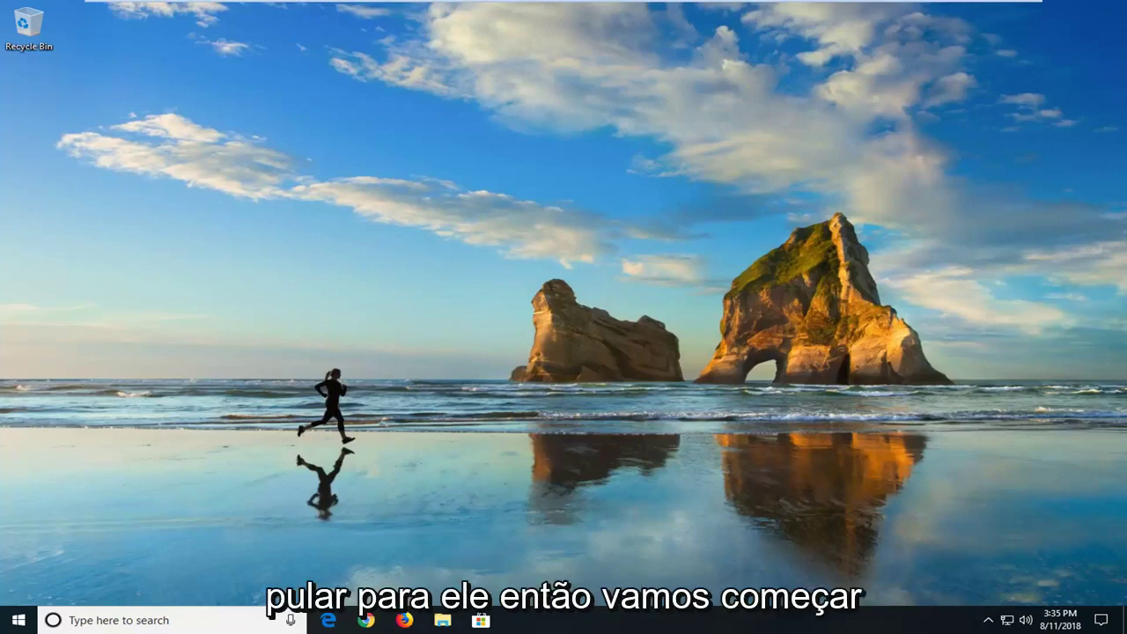
# - Search the Start menu for "file explorer" and launch File Explorer from Best match
pyautogui.click(19, 619)
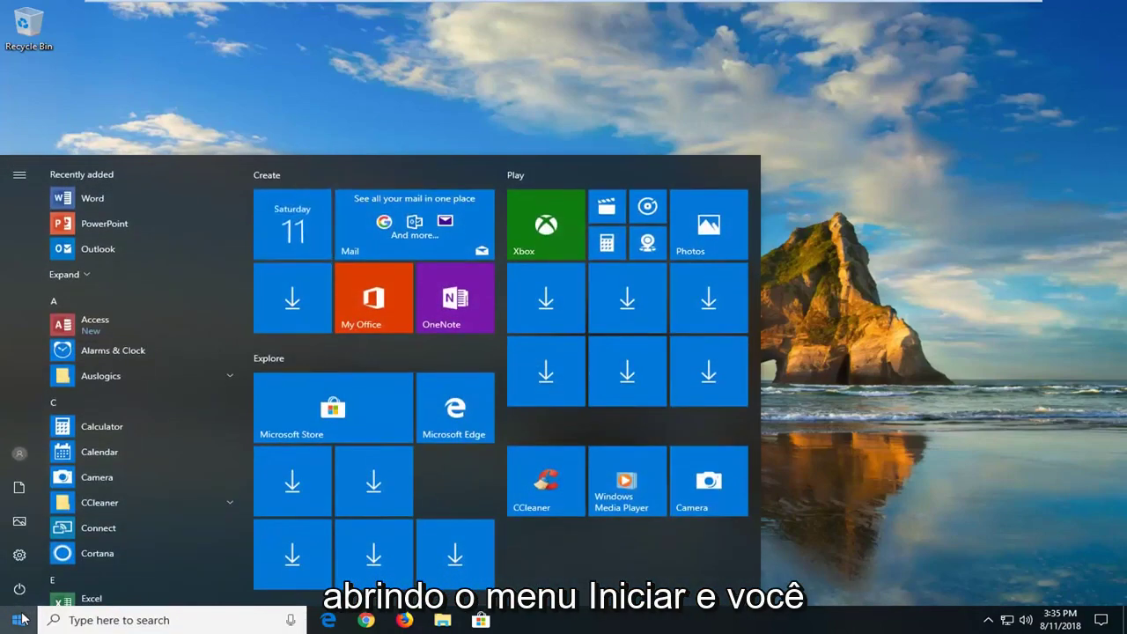
pyautogui.write('file explorer')
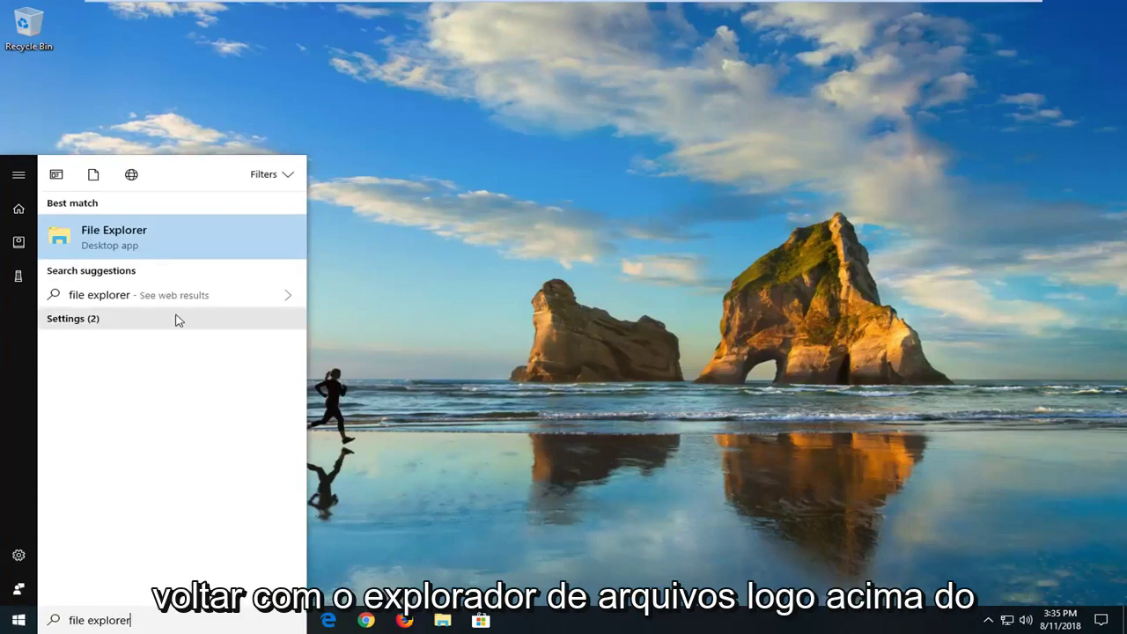
pyautogui.click(170, 249)
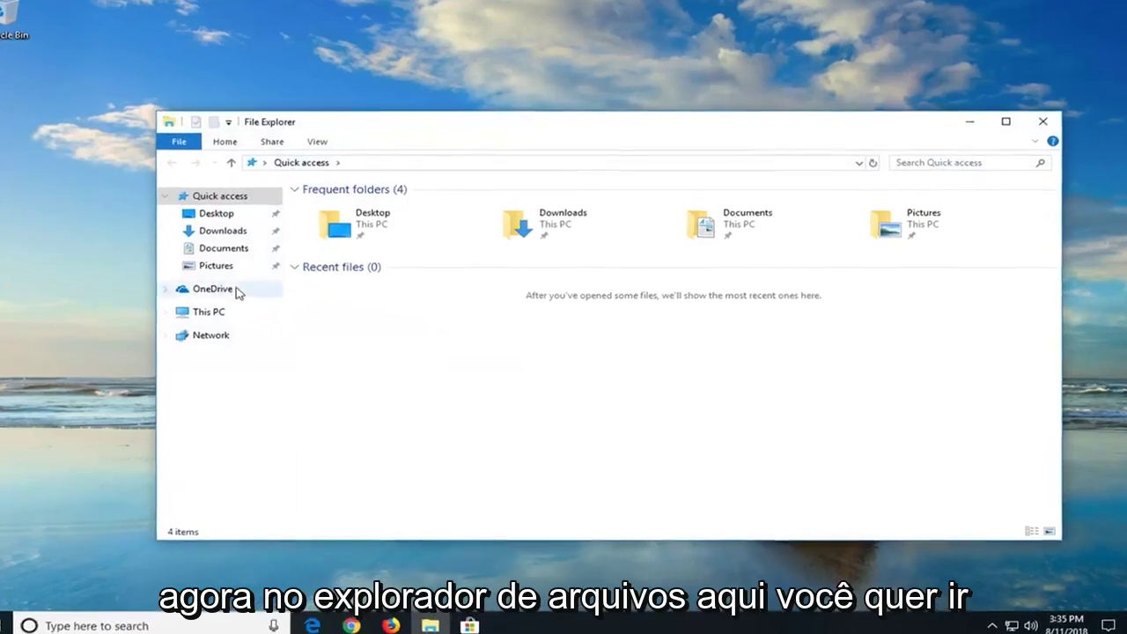
# - Open Local Disk (C:) properties from This PC and run Check under Tools
pyautogui.click(209, 312)
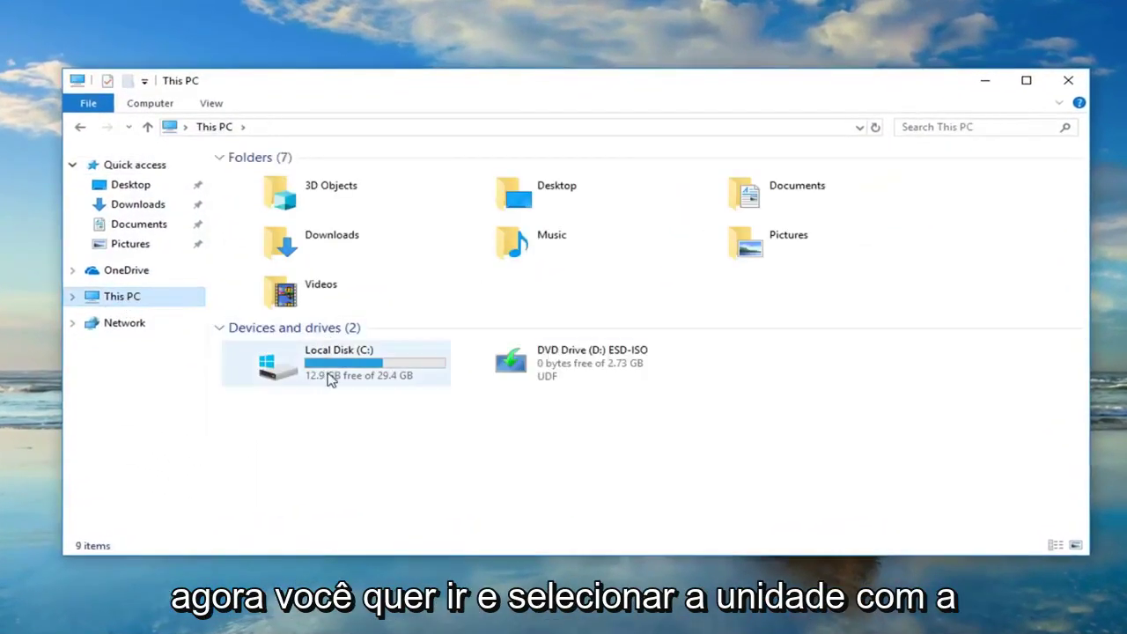
pyautogui.click(361, 380)
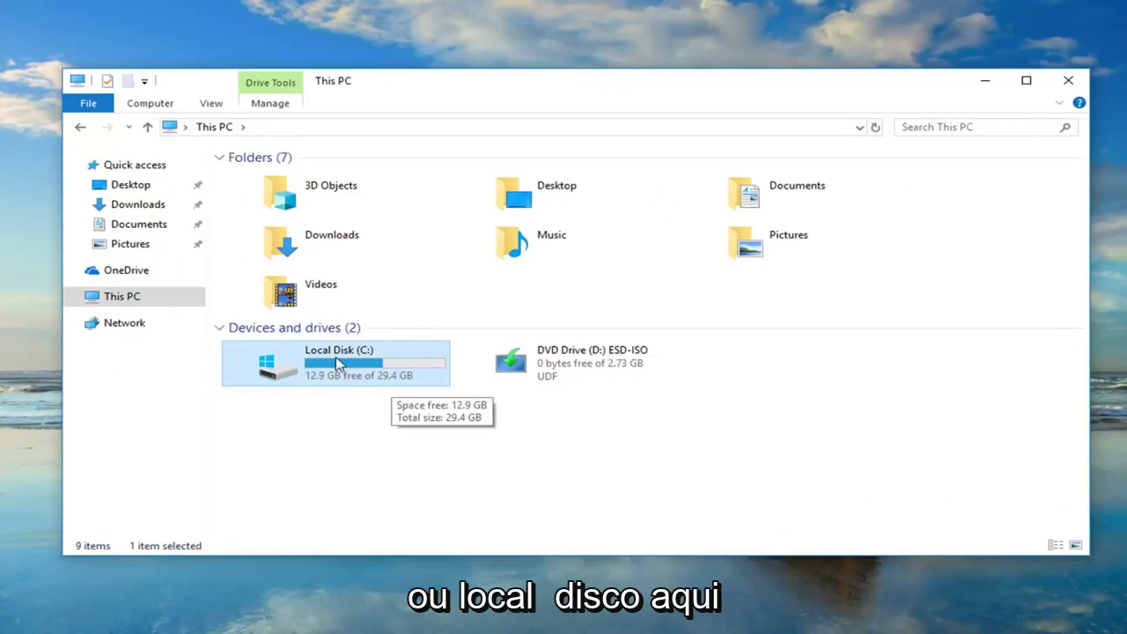
pyautogui.rightClick(337, 360)
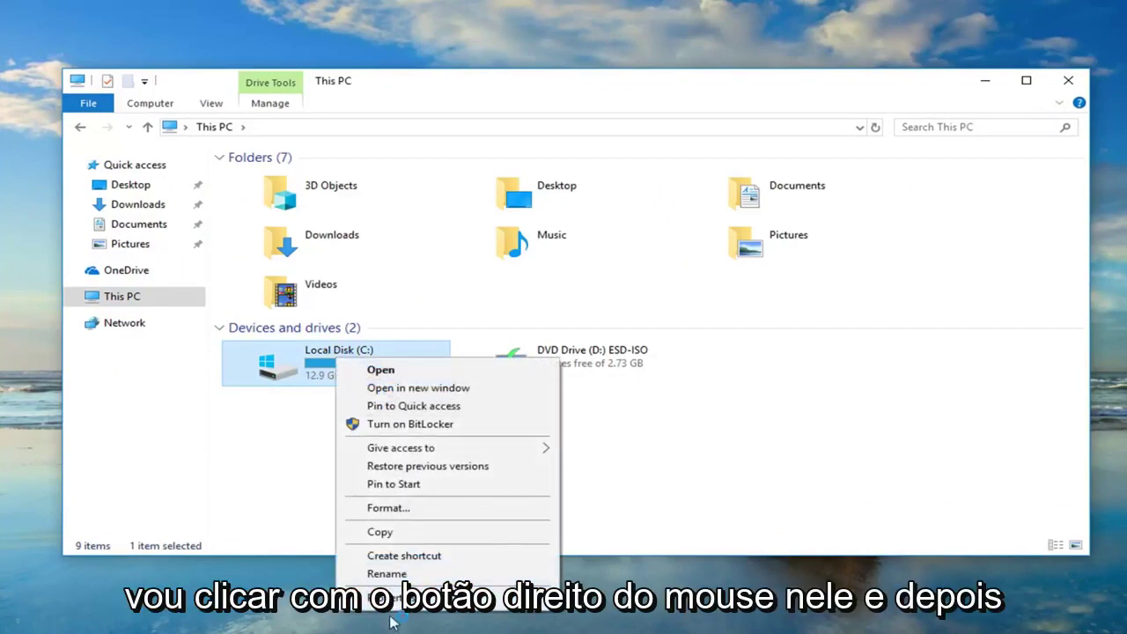
pyautogui.click(392, 607)
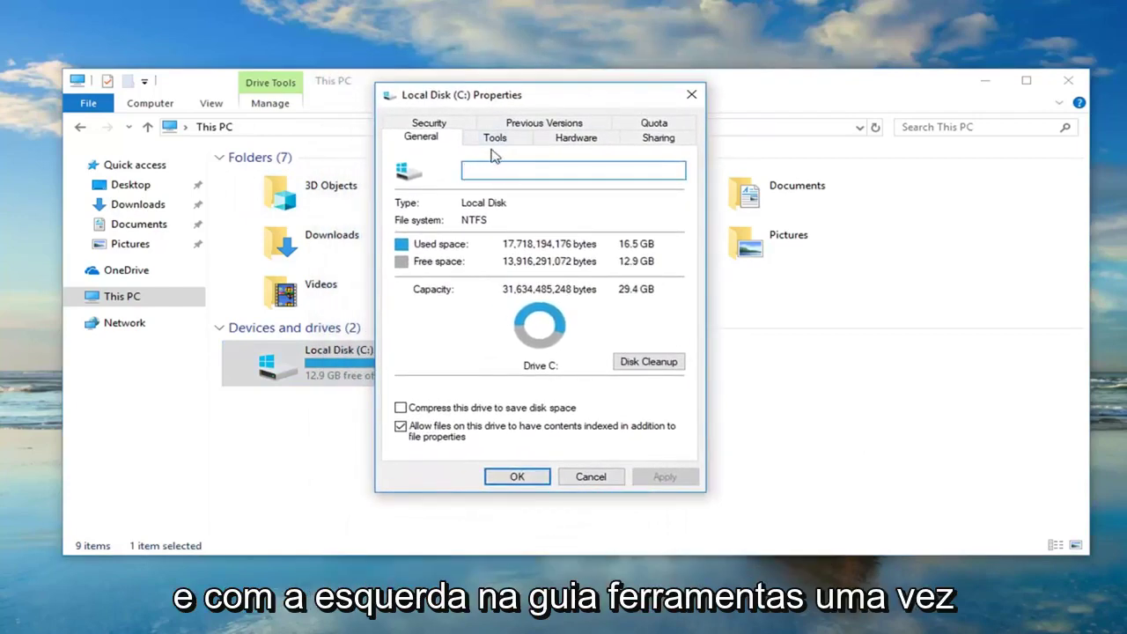
pyautogui.click(493, 139)
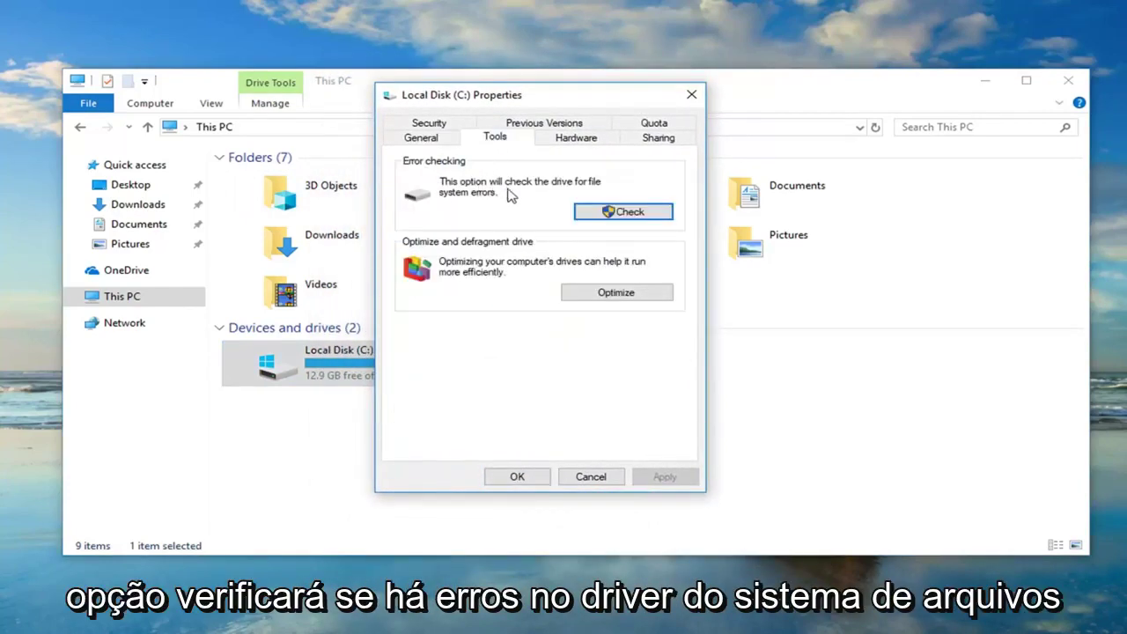
pyautogui.click(606, 211)
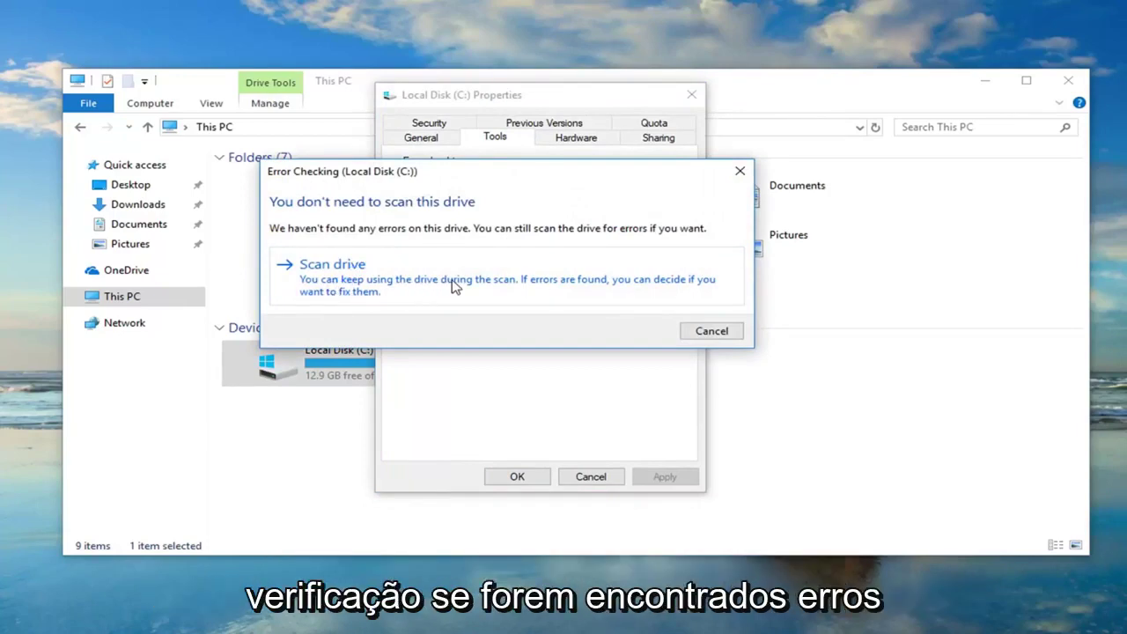
# - Run the full drive scan on C: and move its progress window over the Properties dialog
pyautogui.click(374, 285)
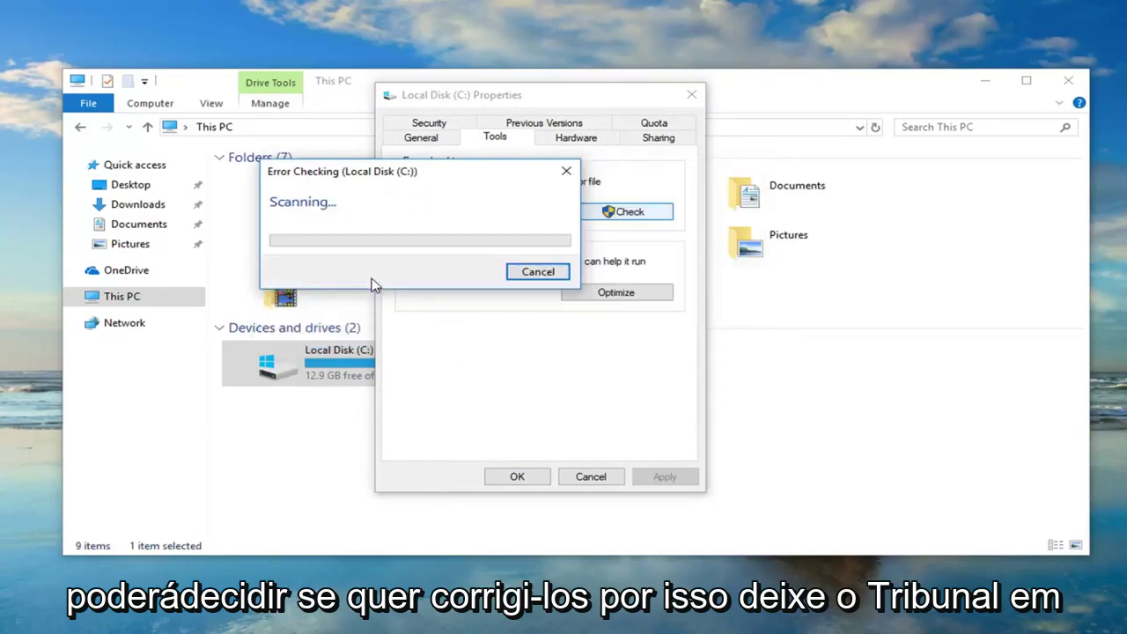
pyautogui.moveTo(396, 180); pyautogui.dragTo(519, 221)
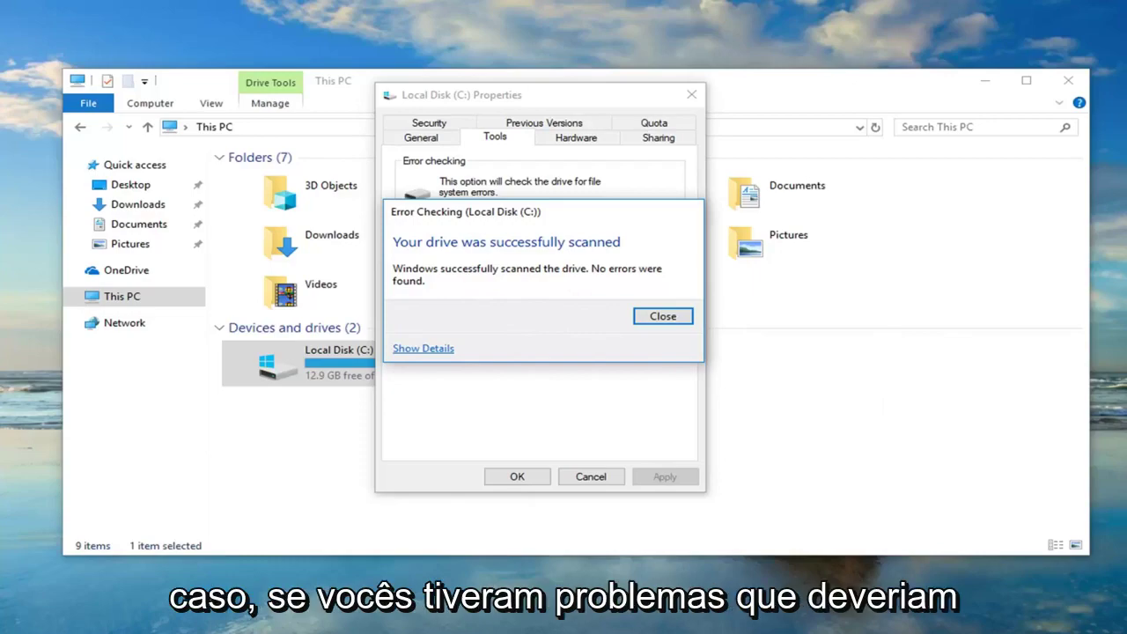
# - Close the Error Checking results showing C: scanned with no errors
pyautogui.click(652, 320)
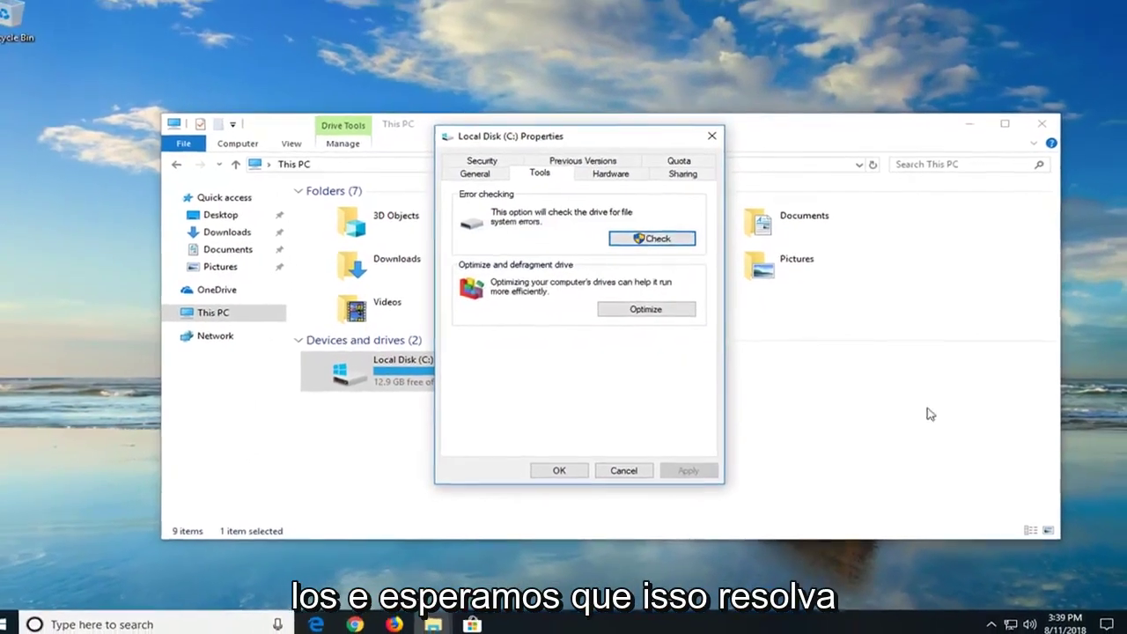